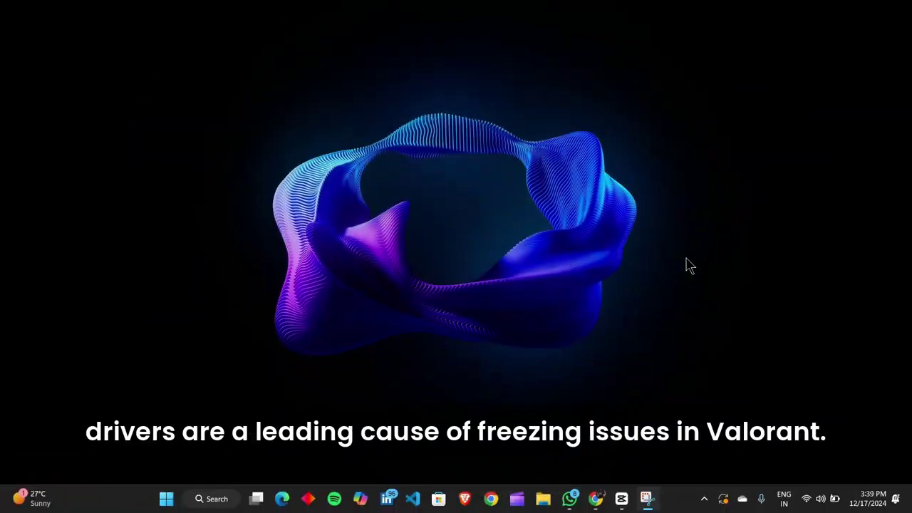
Search 'con' to open Control Panel and go to its Hardware and Sound page.
left_click(203, 500)
type("con")
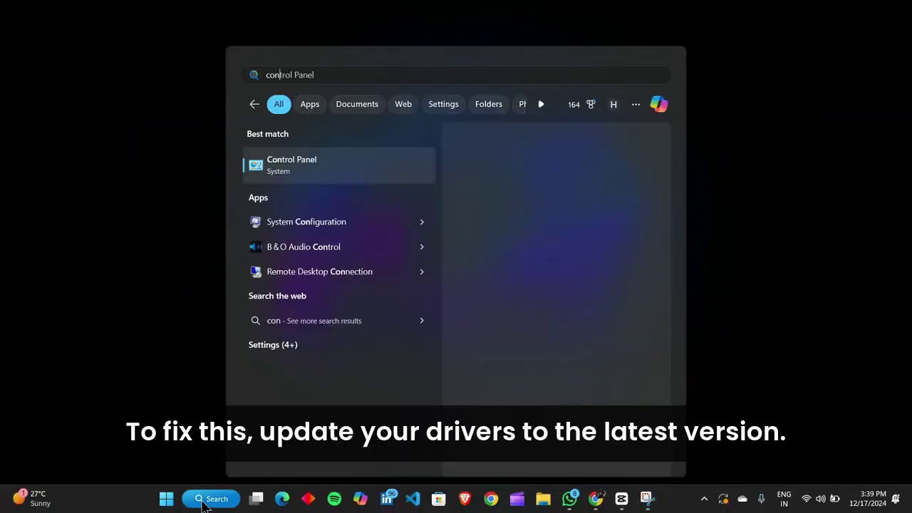
left_click(312, 169)
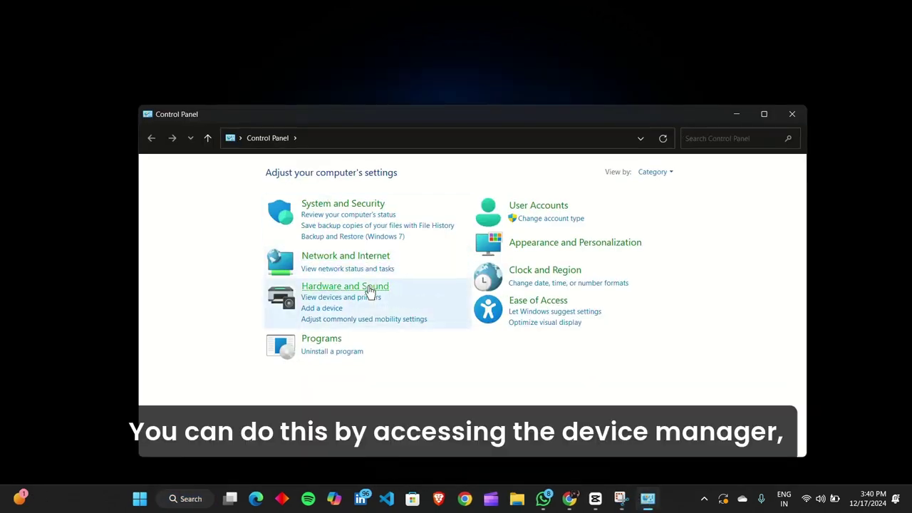
left_click(368, 287)
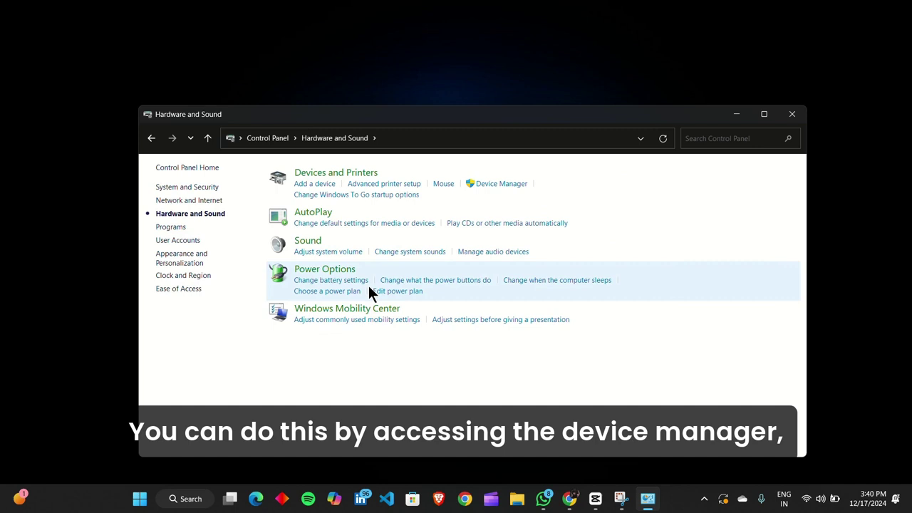
Open Device Manager and bring up the context menu for Display adapters.
left_click(497, 185)
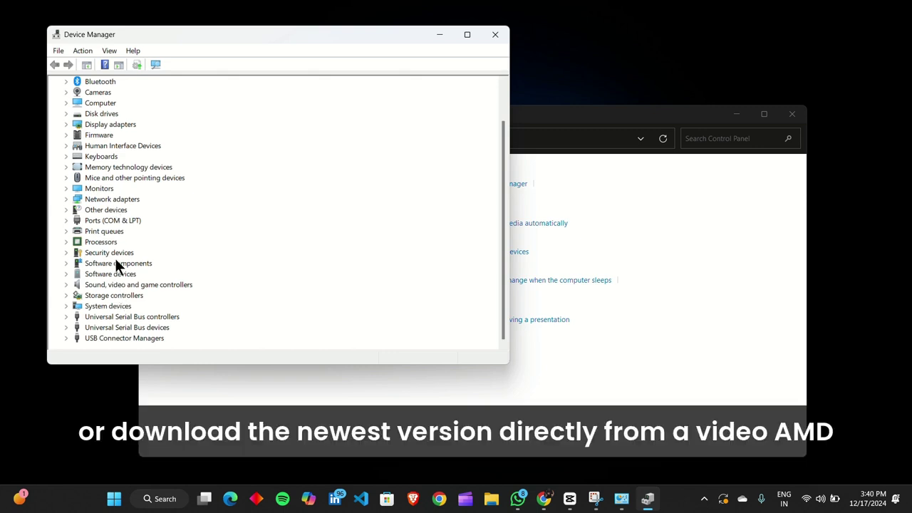
left_click(103, 121)
right_click(103, 127)
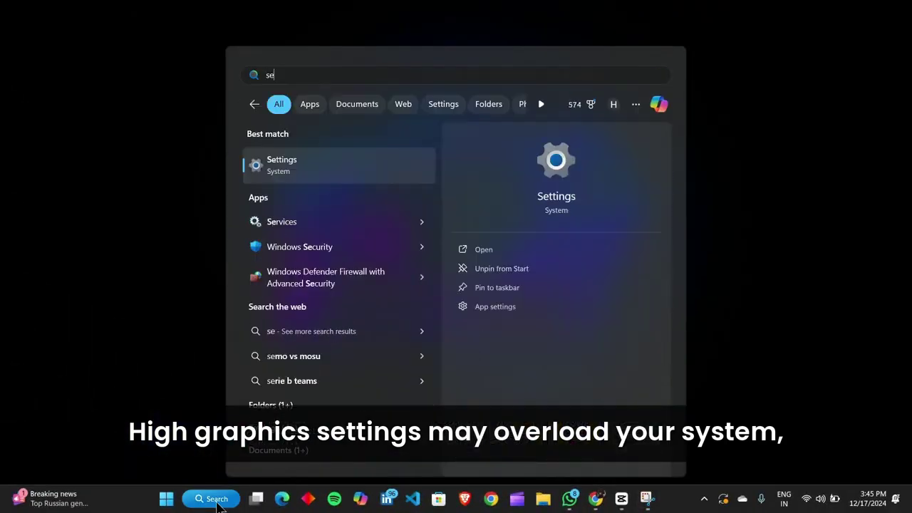
Launch Settings and search 'vide' to reach the Game Captures video quality settings.
key("Return")
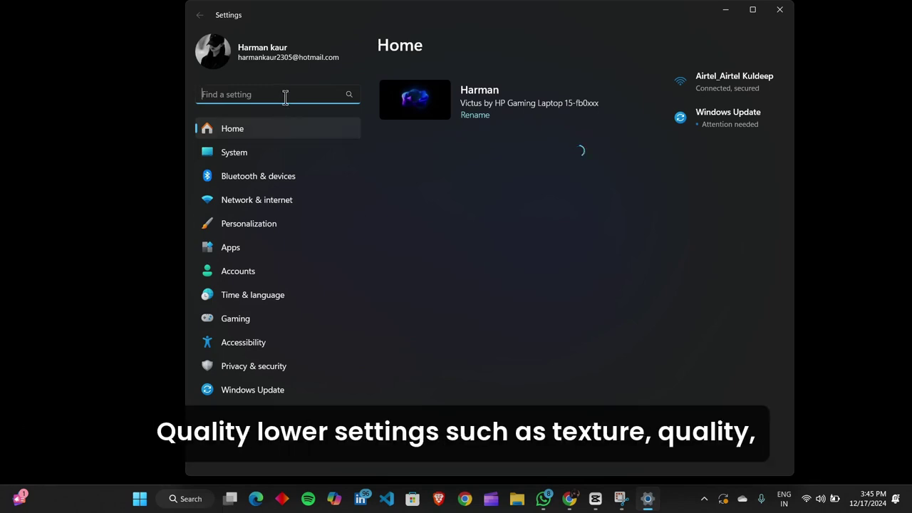
type("vid")
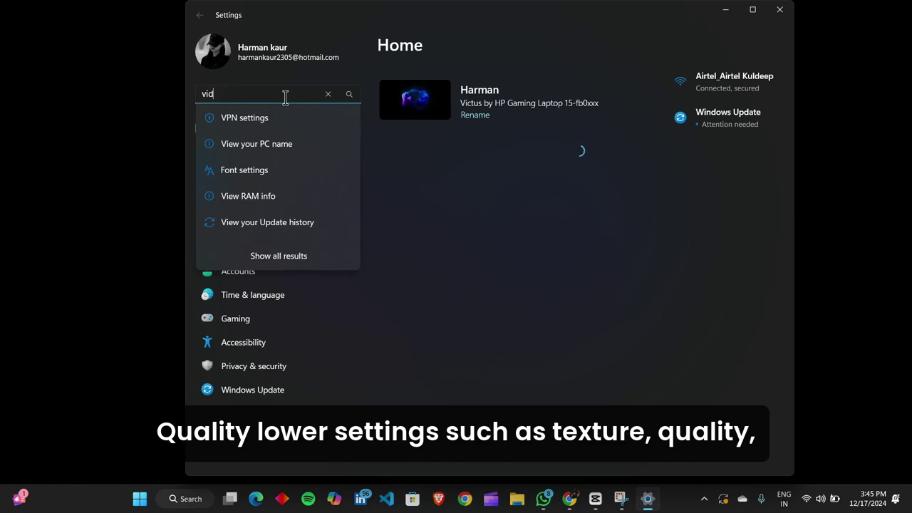
type("e")
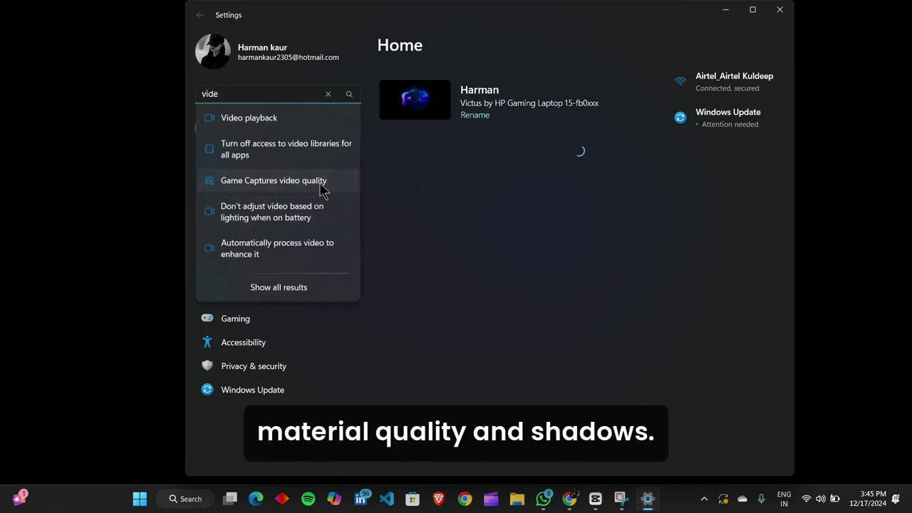
left_click(321, 187)
Go to the Graphics page and expand Advanced graphics settings to show Variable refresh rate.
scroll(534, 242, "down", 3)
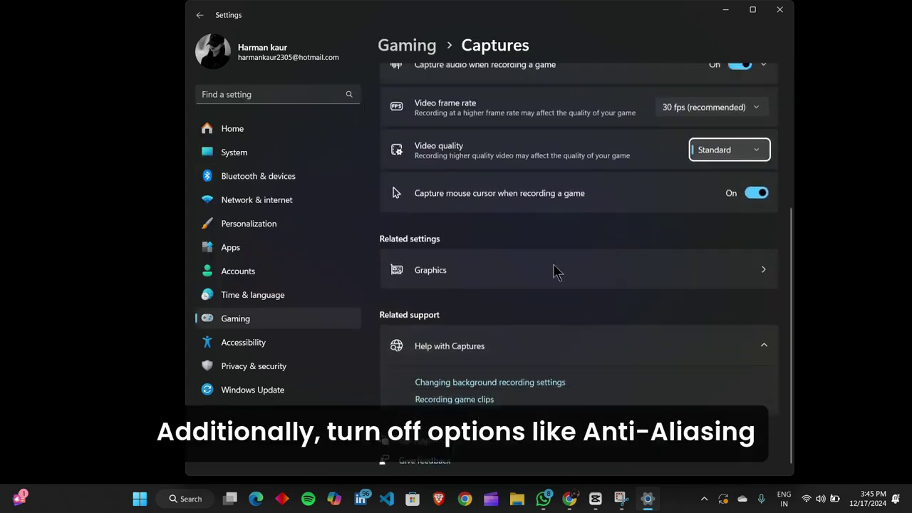
left_click(417, 274)
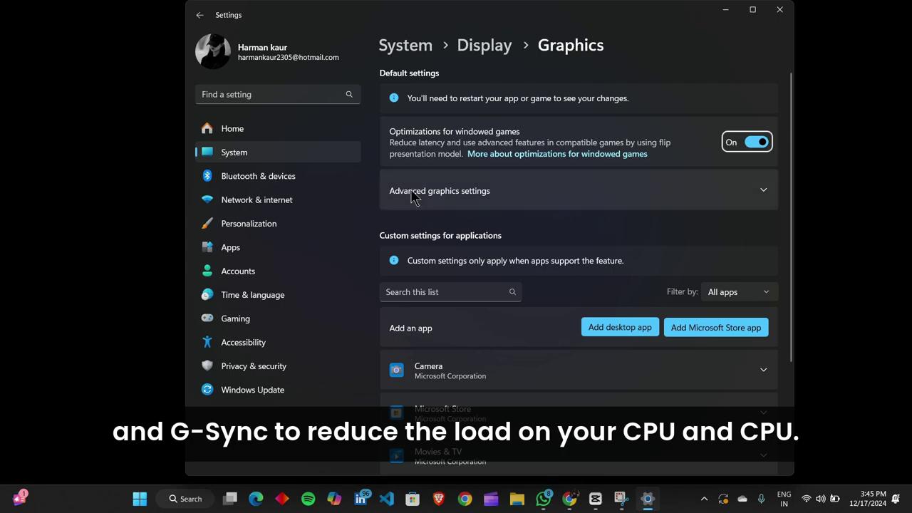
left_click(599, 203)
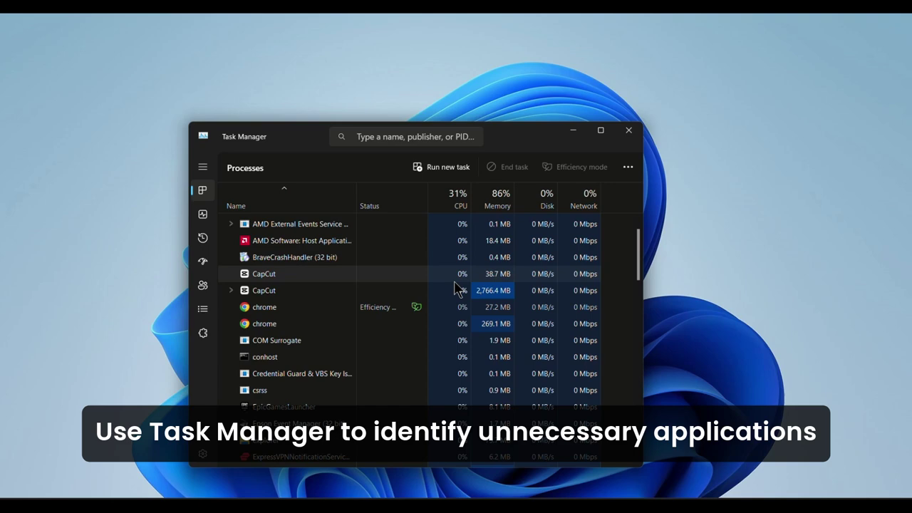
Scroll Task Manager's Processes list and open its view options menu.
scroll(456, 285, "down", 1)
scroll(457, 285, "up", 3)
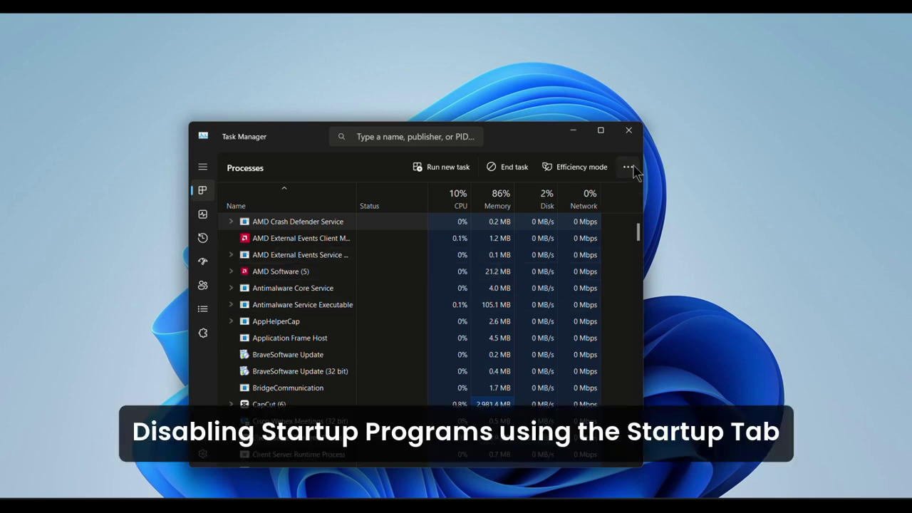
left_click(622, 198)
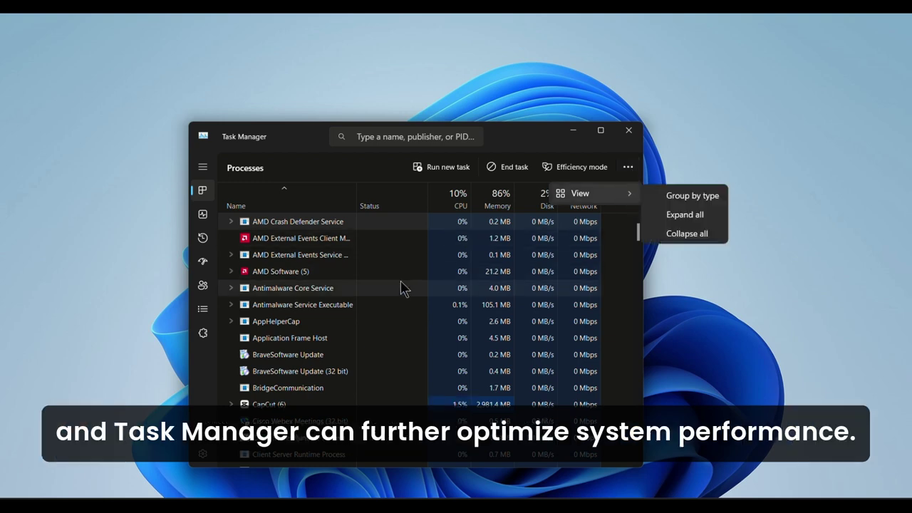
scroll(396, 297, "down", 1)
scroll(397, 297, "down", 3)
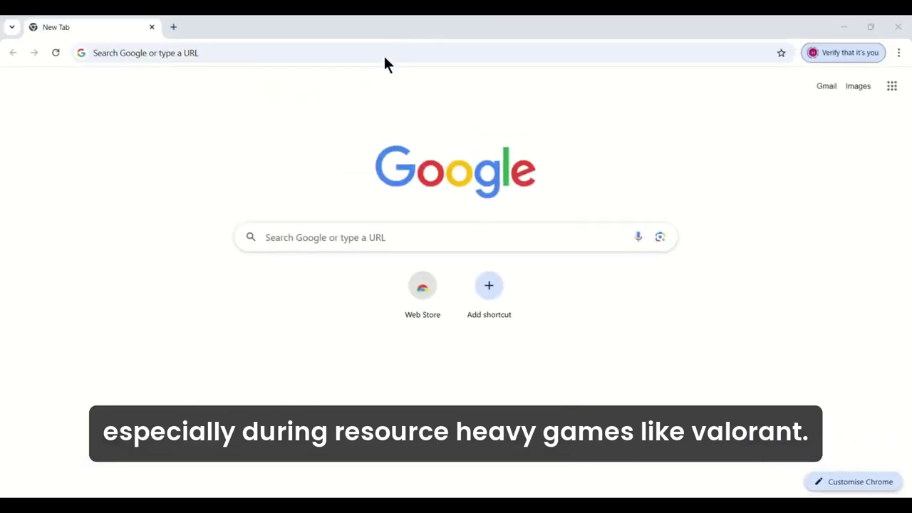
Search Google for 'HWMonitor'.
left_click(382, 240)
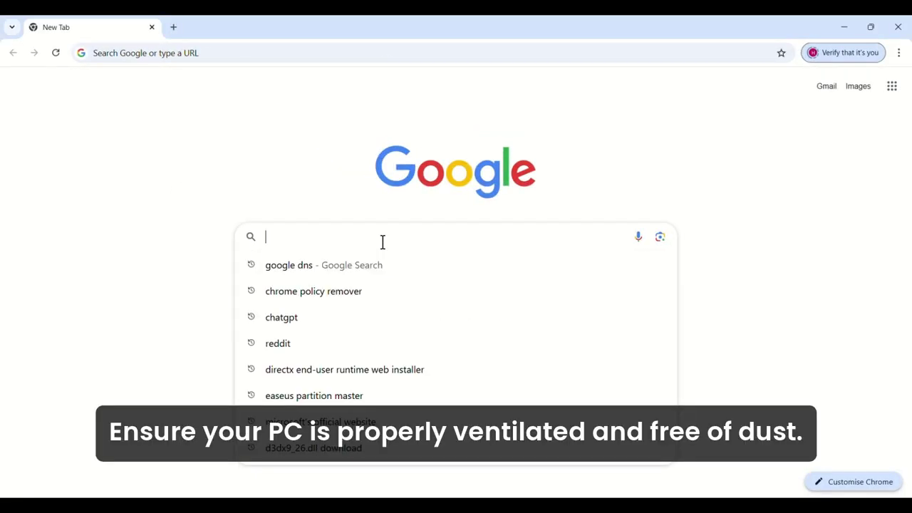
type("HWMonitor")
key("Return")
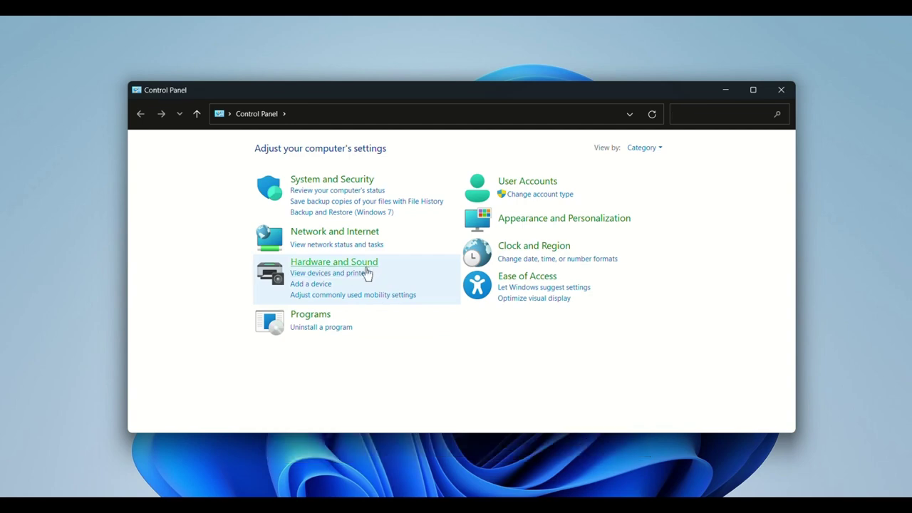
Go to Programs, then open the Programs and Features list of installed programs.
left_click(316, 315)
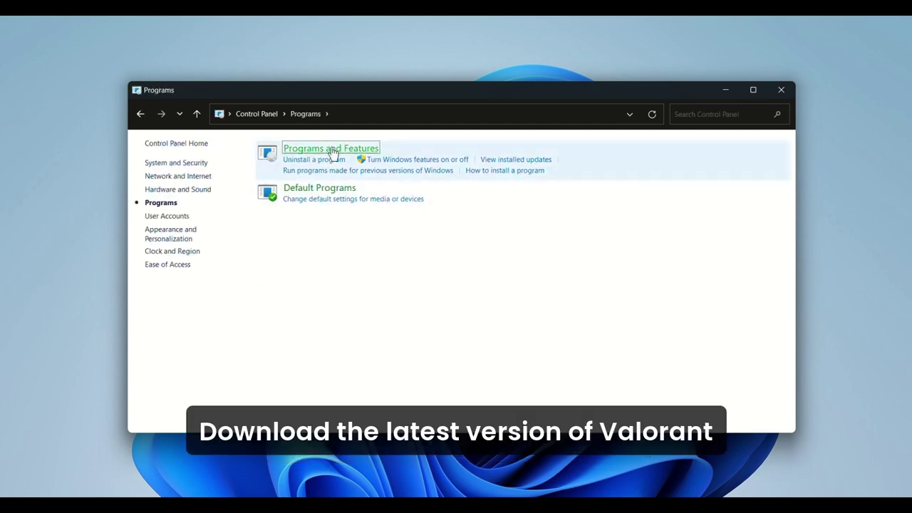
left_click(332, 149)
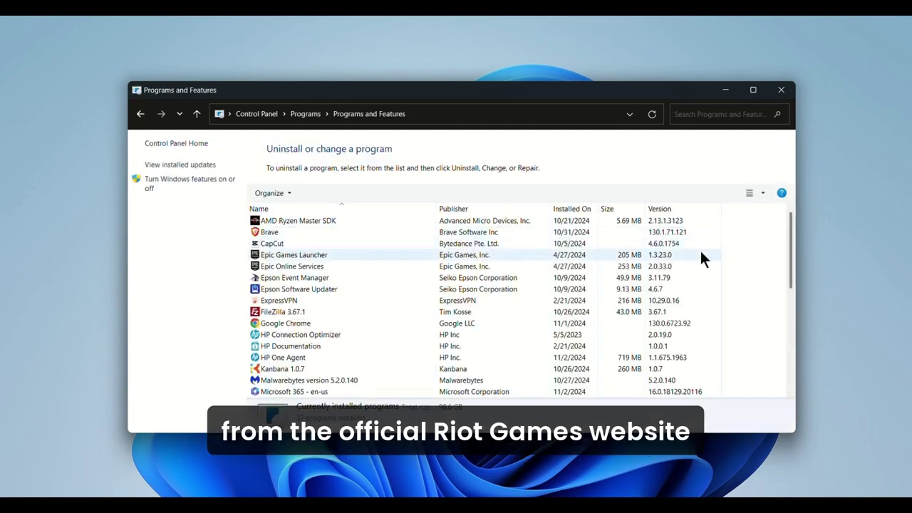
scroll(700, 253, "down", 5)
Select the Microsoft Edge, Malwarebytes and Kanbana entries and scroll through the list.
left_click(566, 266)
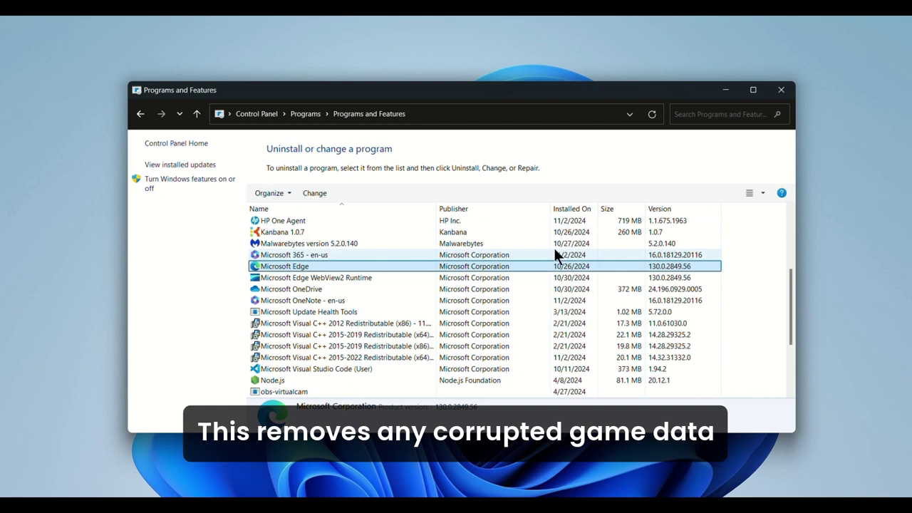
left_click(556, 244)
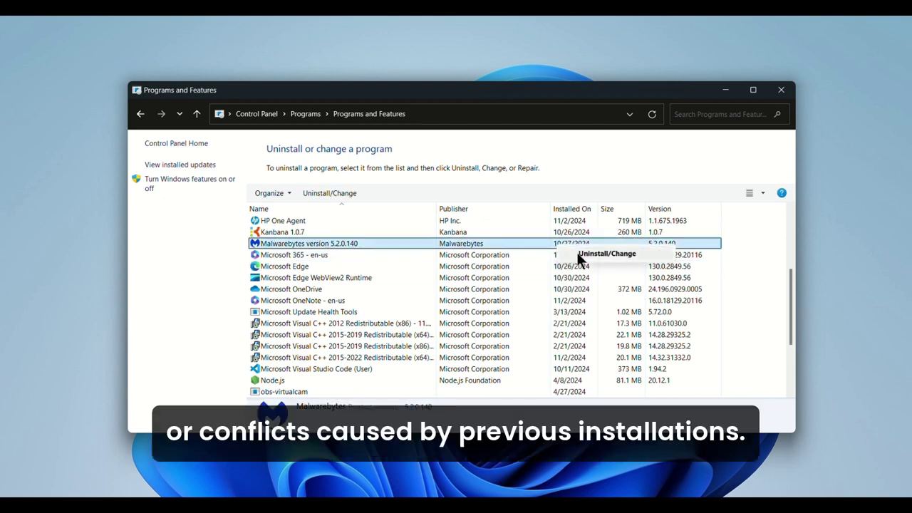
left_click(563, 230)
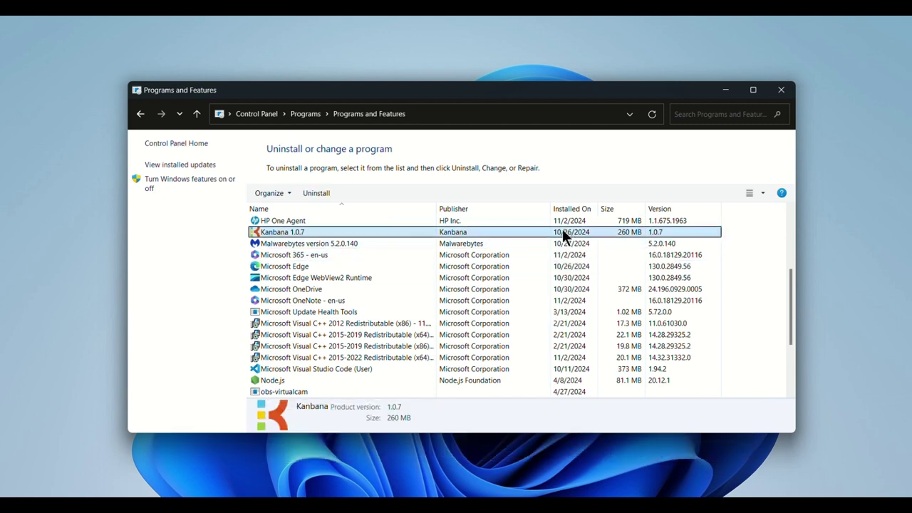
scroll(378, 342, "down", 2)
scroll(379, 342, "up", 6)
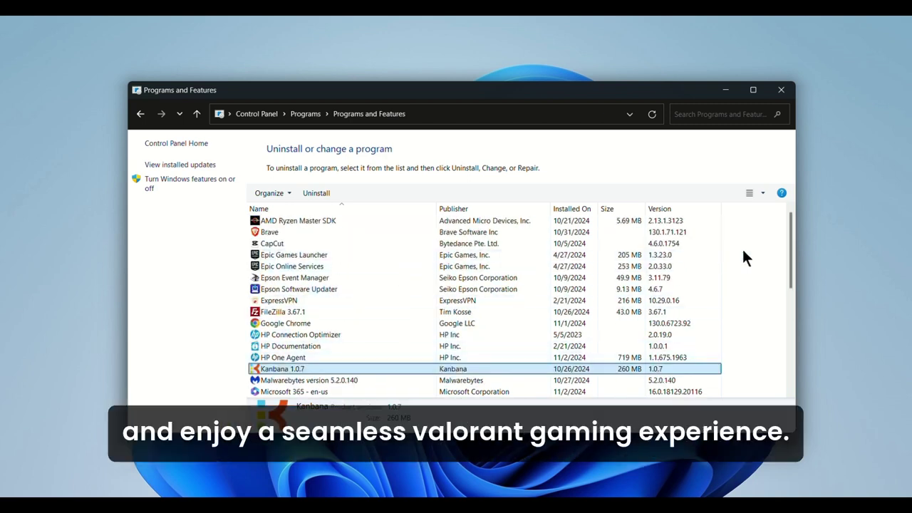
scroll(634, 276, "down", 2)
scroll(634, 276, "up", 2)
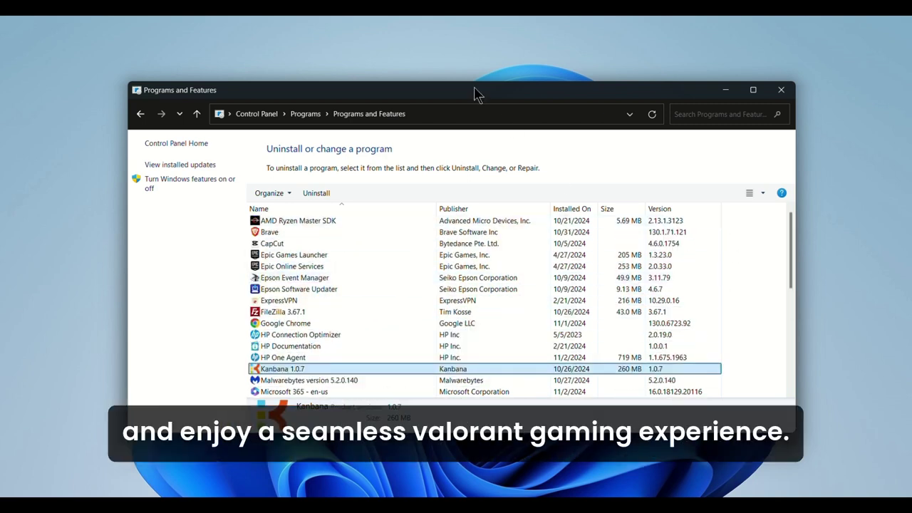